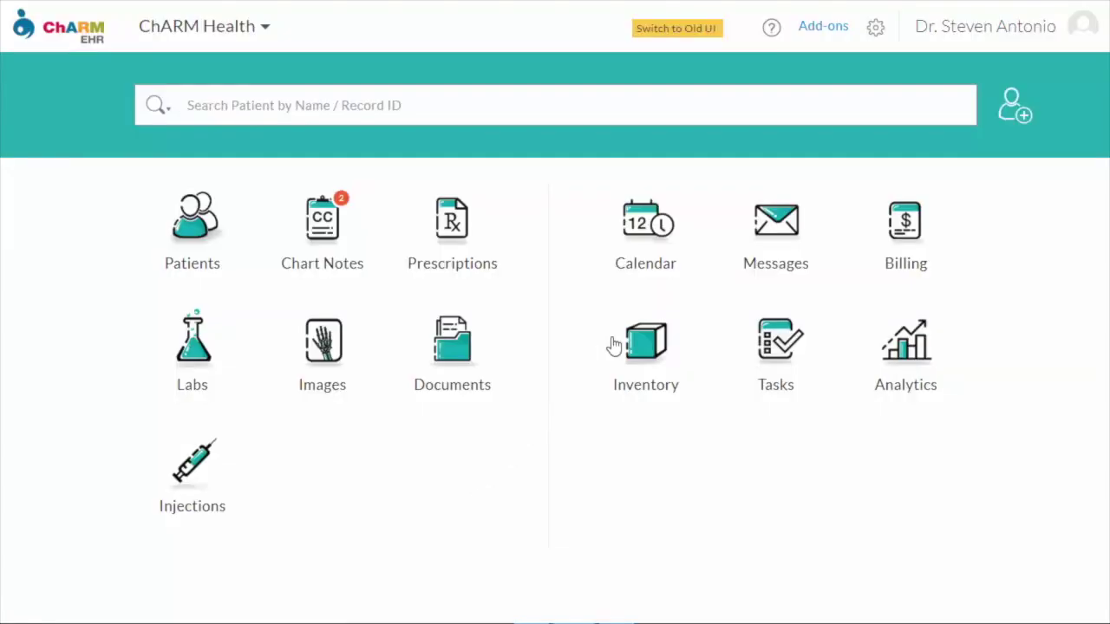
Open the ChARM Health facility's edit page from the Facility List, then the physician's My Profile
{"action": "left_click", "coordinate": [876, 31]}
{"action": "left_click", "coordinate": [633, 105]}
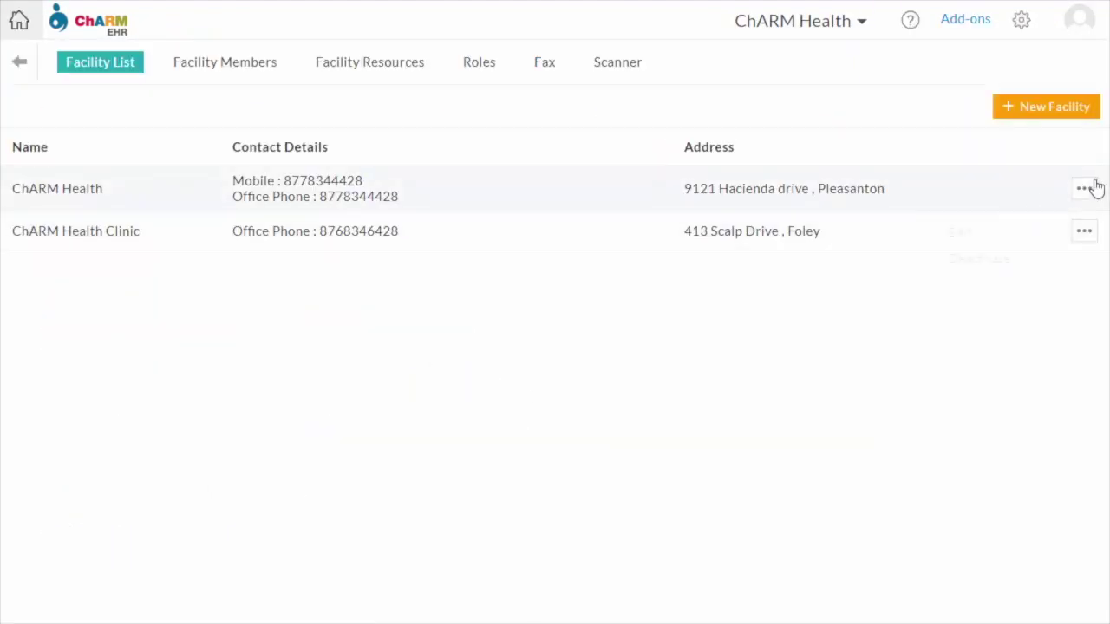
{"action": "left_click", "coordinate": [1094, 188]}
{"action": "left_click", "coordinate": [1020, 234]}
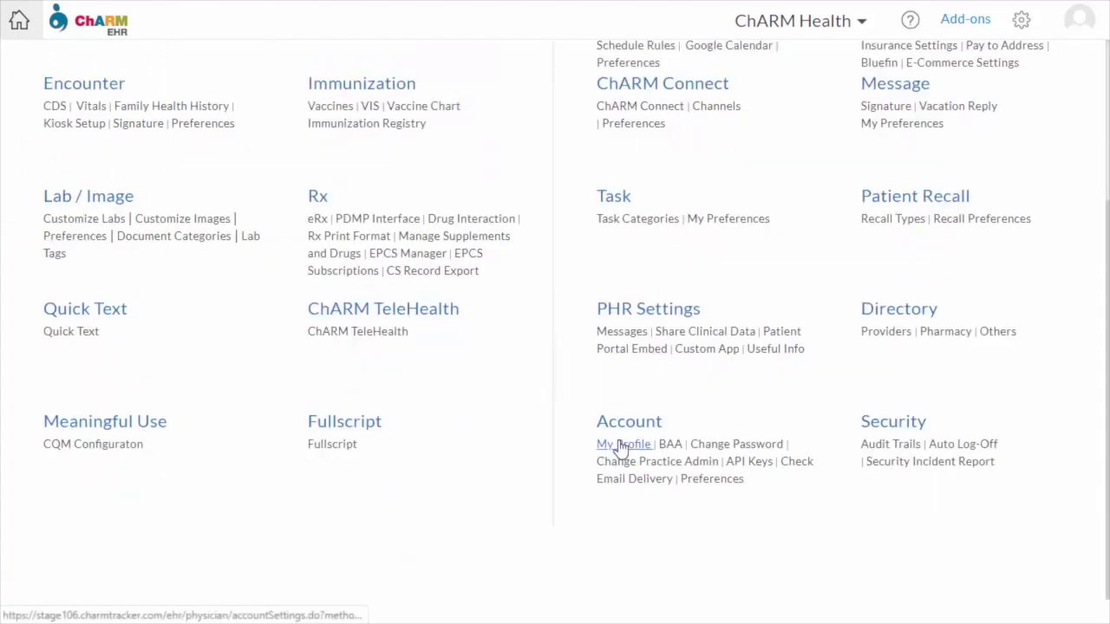
{"action": "left_click", "coordinate": [621, 445]}
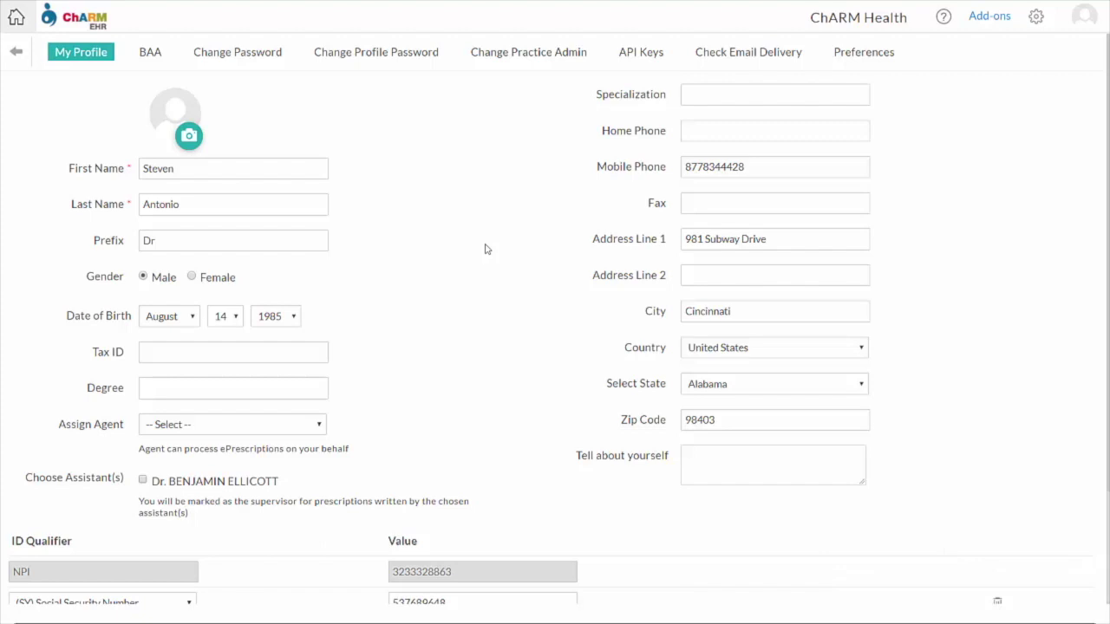
Scroll through the physician's My Profile personal, contact and ID qualifier details
{"action": "scroll", "coordinate": [485, 249], "scroll_direction": "down", "scroll_amount": 2}
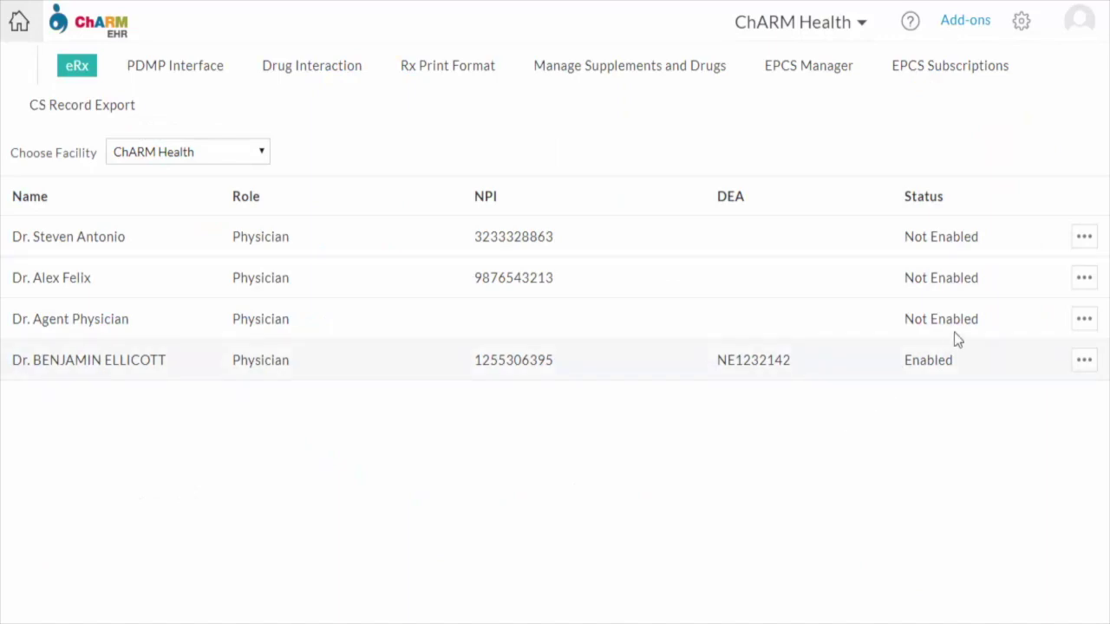
Start enabling eRx for non-controlled drugs for the first physician
{"action": "left_click", "coordinate": [1083, 237]}
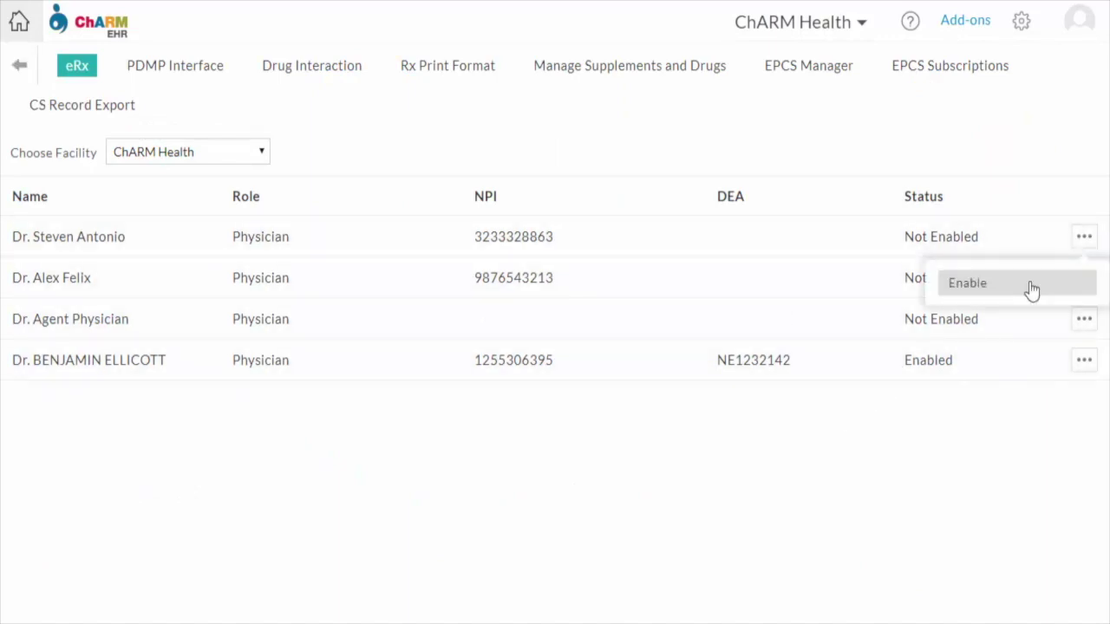
{"action": "left_click", "coordinate": [1032, 290]}
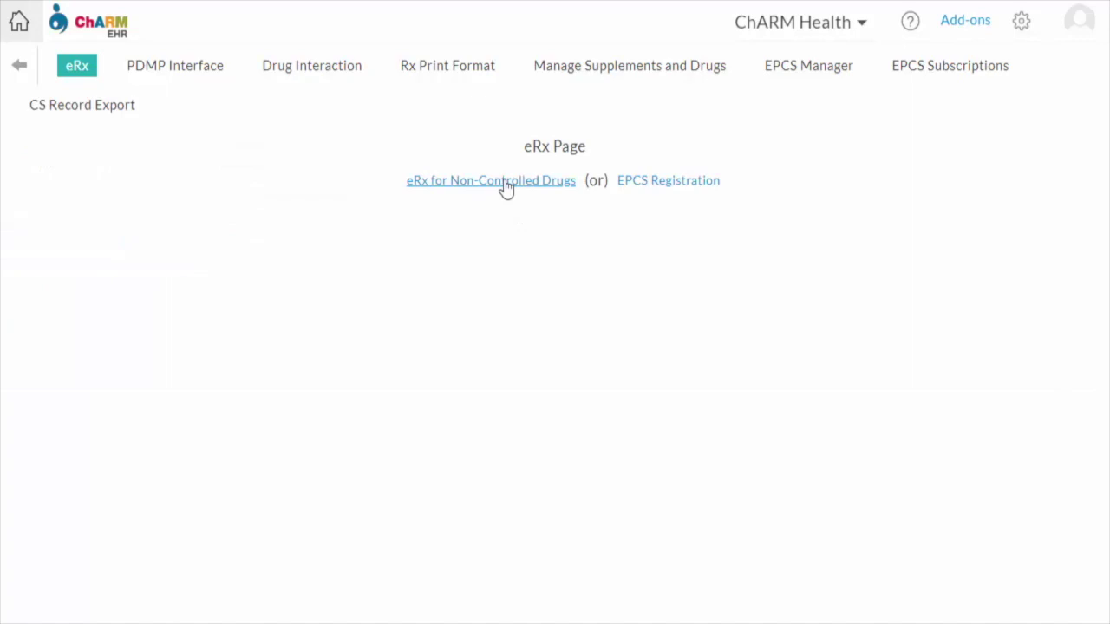
{"action": "left_click", "coordinate": [506, 184]}
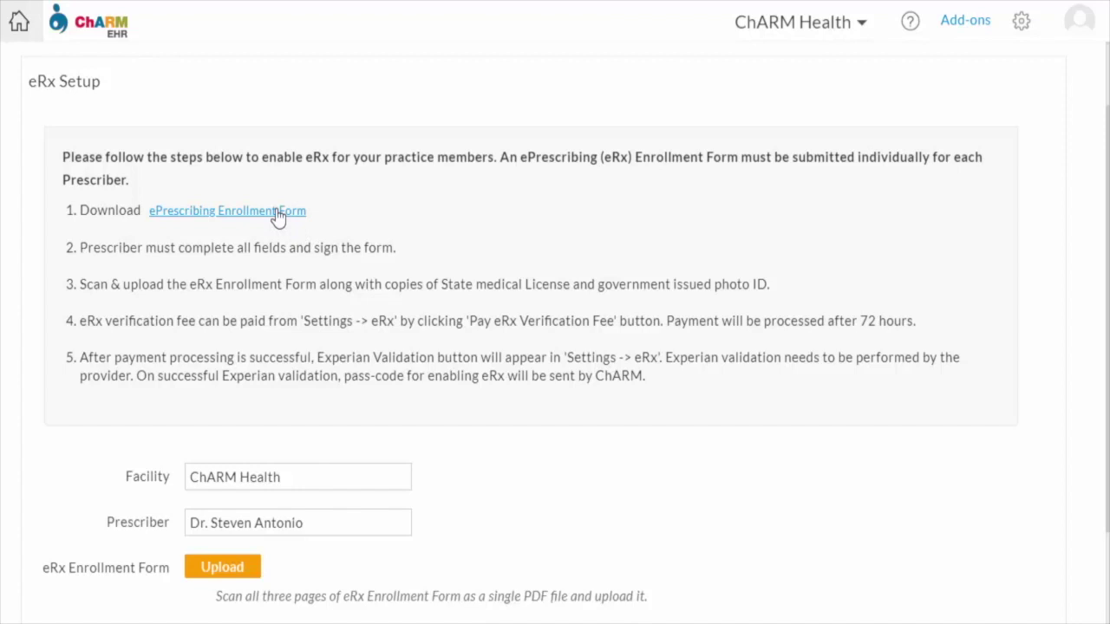
Open the ePrescribing Enrollment Form and scroll through it
{"action": "left_click", "coordinate": [260, 211]}
{"action": "scroll", "coordinate": [595, 314], "scroll_direction": "down", "scroll_amount": 15}
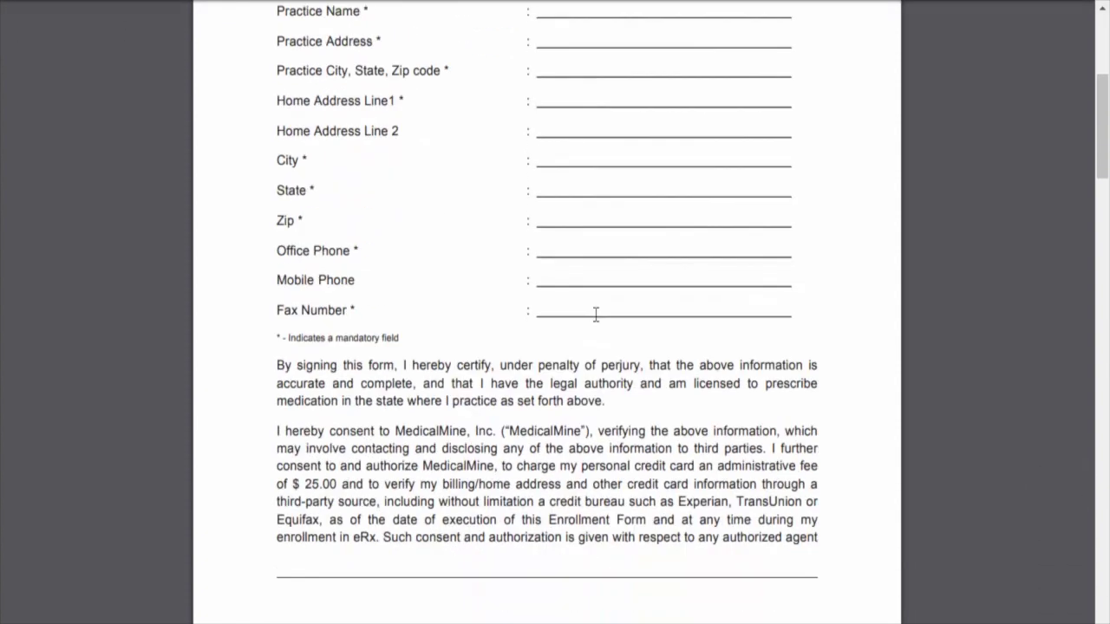
{"action": "scroll", "coordinate": [594, 315], "scroll_direction": "down", "scroll_amount": 20}
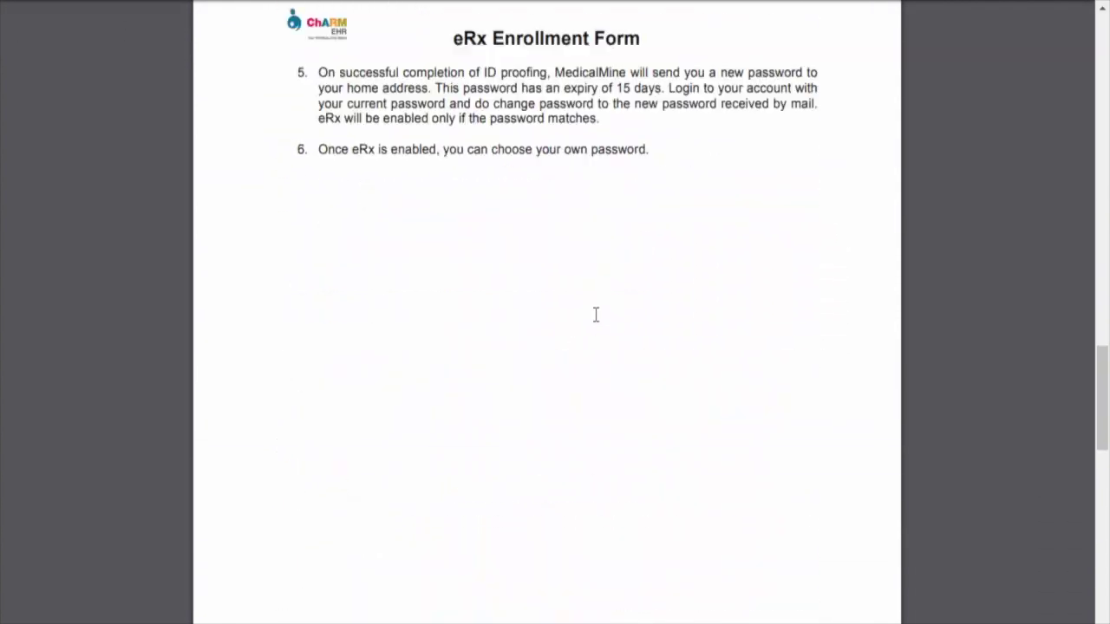
{"action": "scroll", "coordinate": [594, 317], "scroll_direction": "down", "scroll_amount": 1}
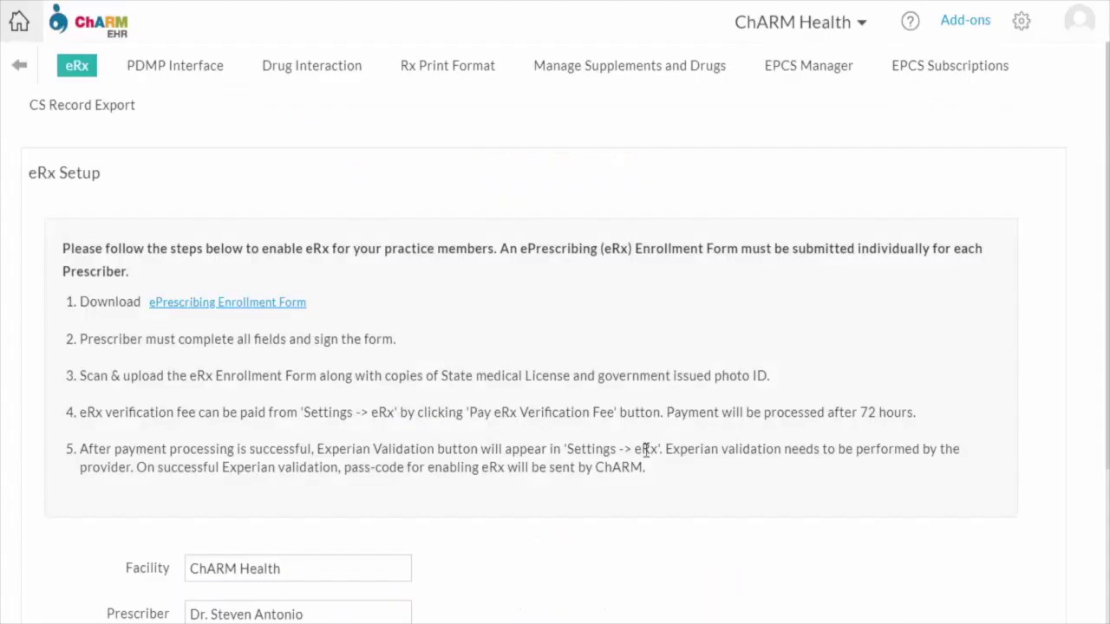
{"action": "scroll", "coordinate": [414, 358], "scroll_direction": "down", "scroll_amount": 3}
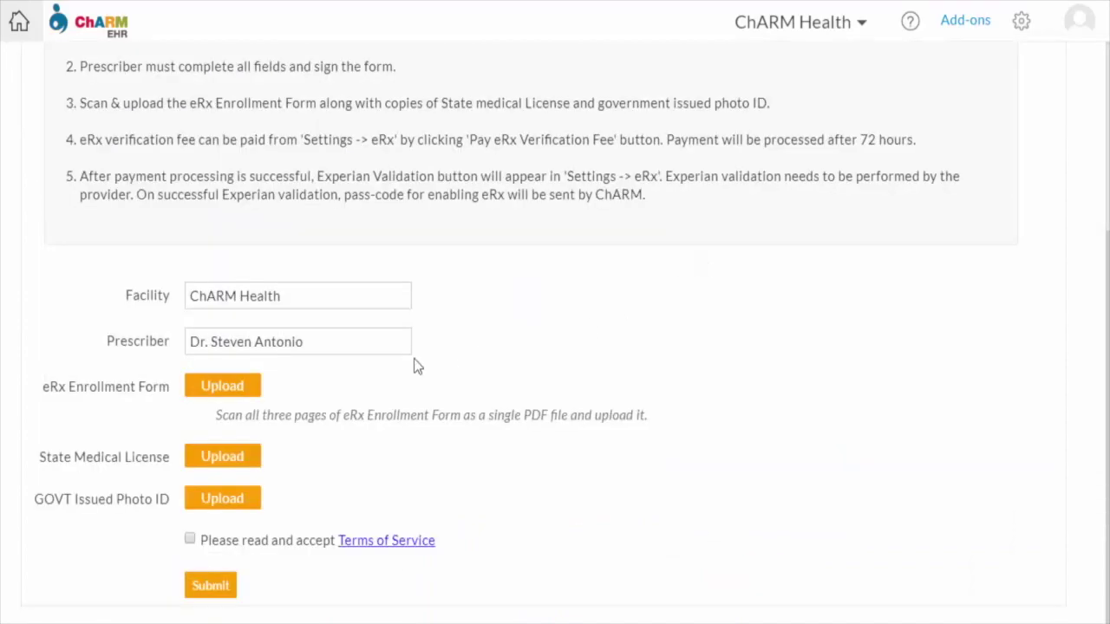
Upload the eRx_Enrollment_Form and the Medical License files to their enrollment slots
{"action": "left_click", "coordinate": [235, 386]}
{"action": "left_click", "coordinate": [243, 149]}
{"action": "left_click", "coordinate": [958, 595]}
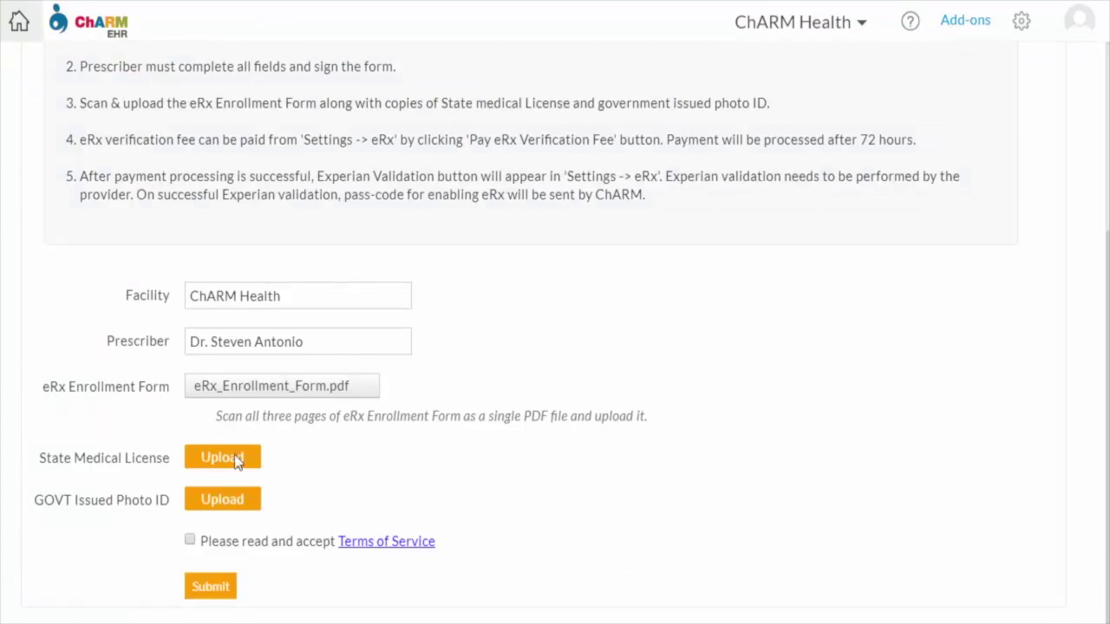
{"action": "left_click", "coordinate": [234, 458]}
{"action": "left_click", "coordinate": [234, 167]}
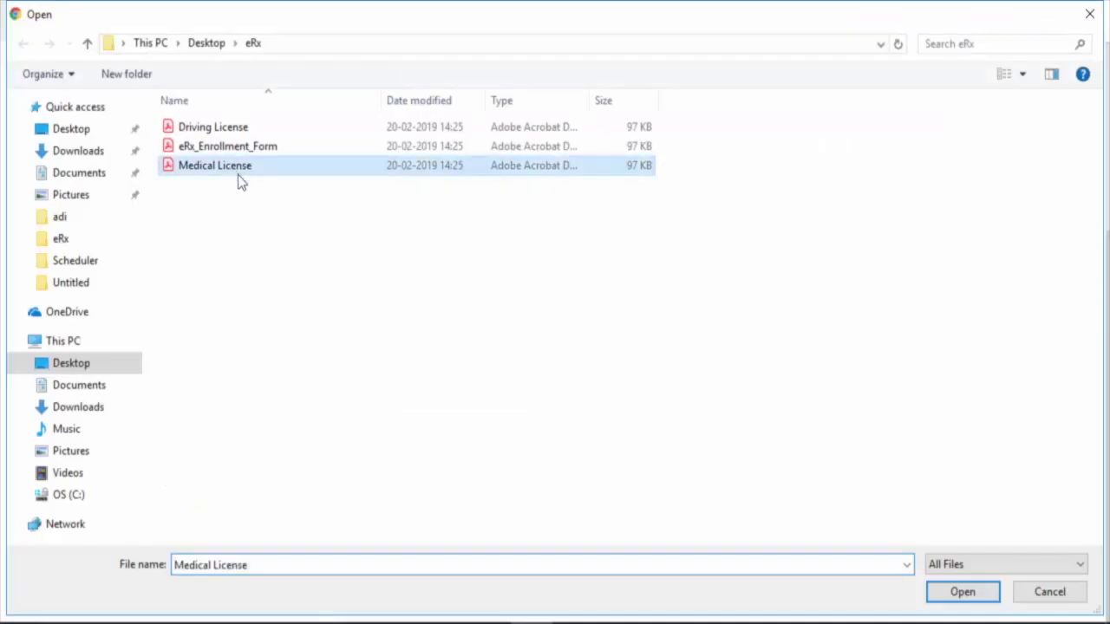
{"action": "left_click", "coordinate": [963, 591]}
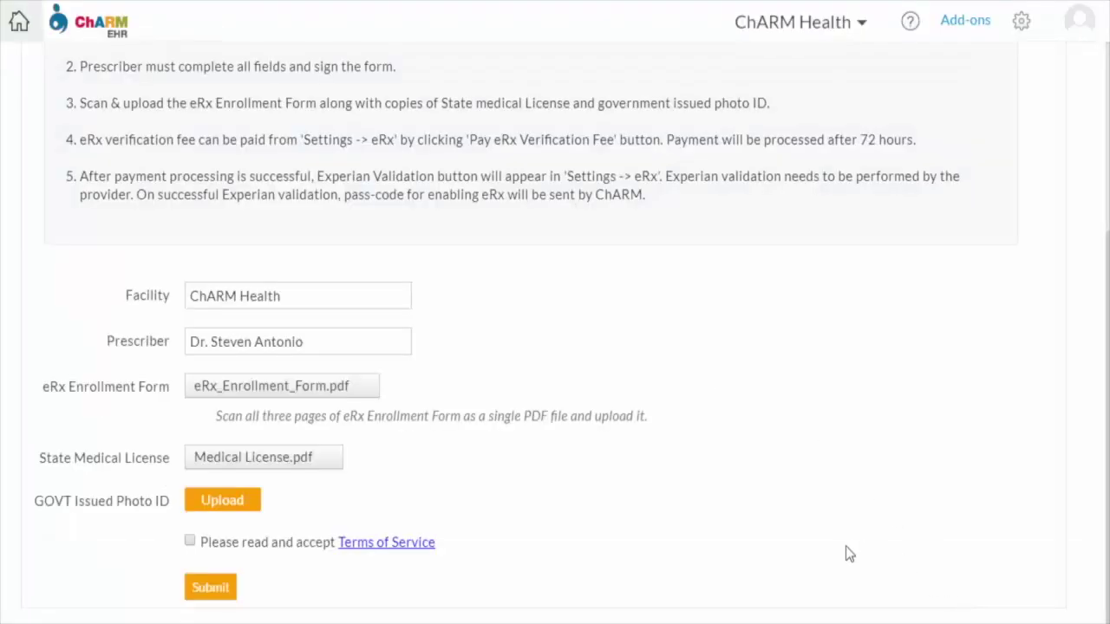
Upload the Driving License as photo ID and review the Terms of Service
{"action": "left_click", "coordinate": [248, 497]}
{"action": "left_click", "coordinate": [231, 130]}
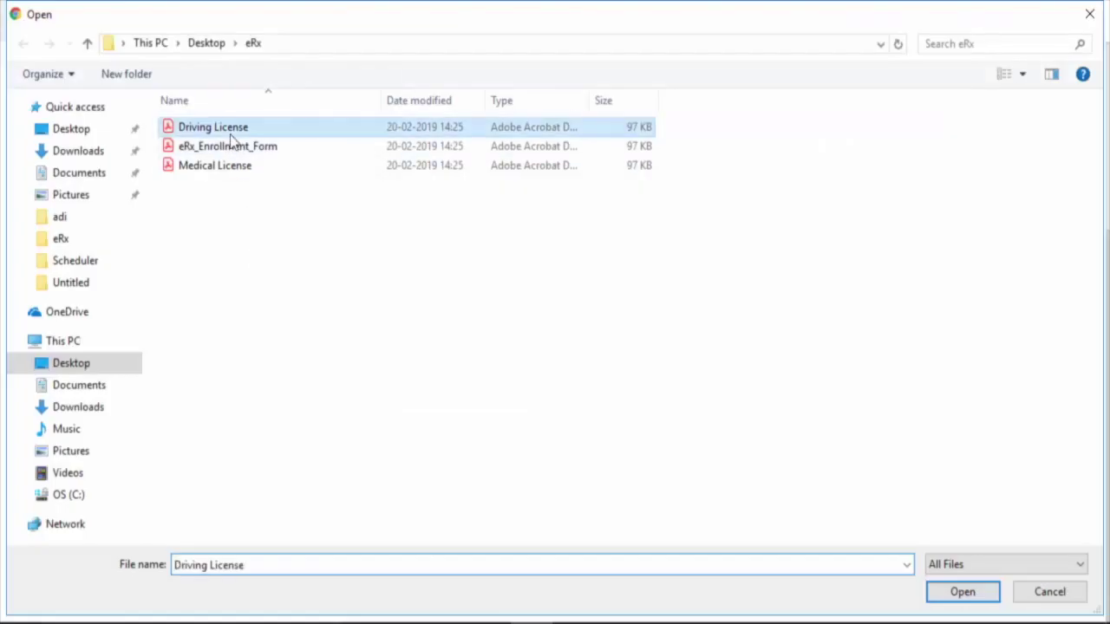
{"action": "left_click", "coordinate": [962, 592]}
{"action": "left_click", "coordinate": [389, 541]}
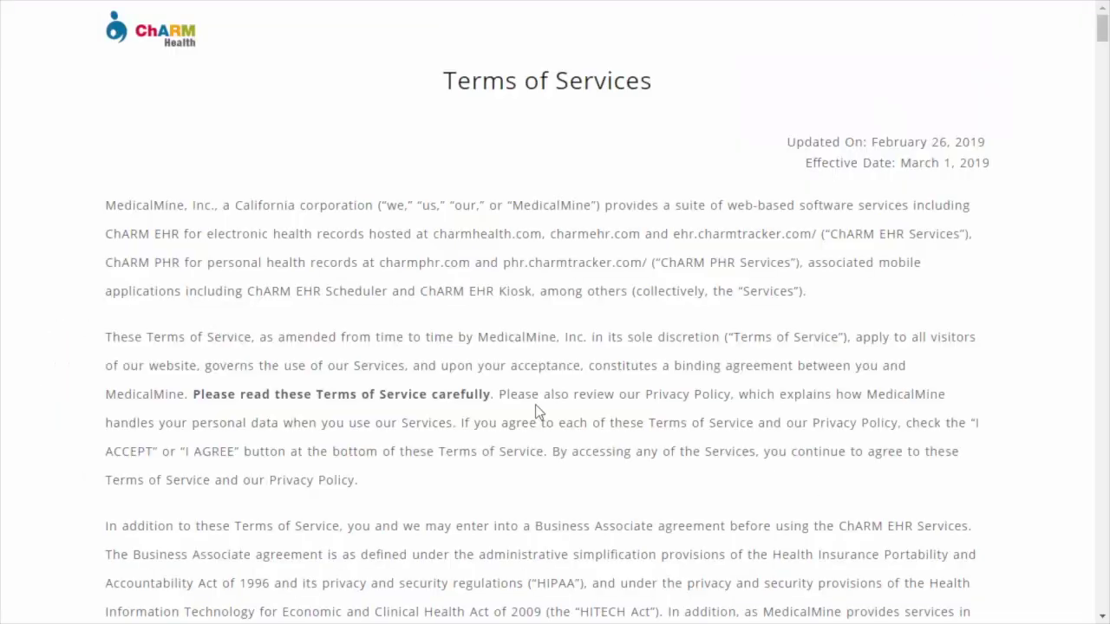
{"action": "key", "text": "ctrl+w"}
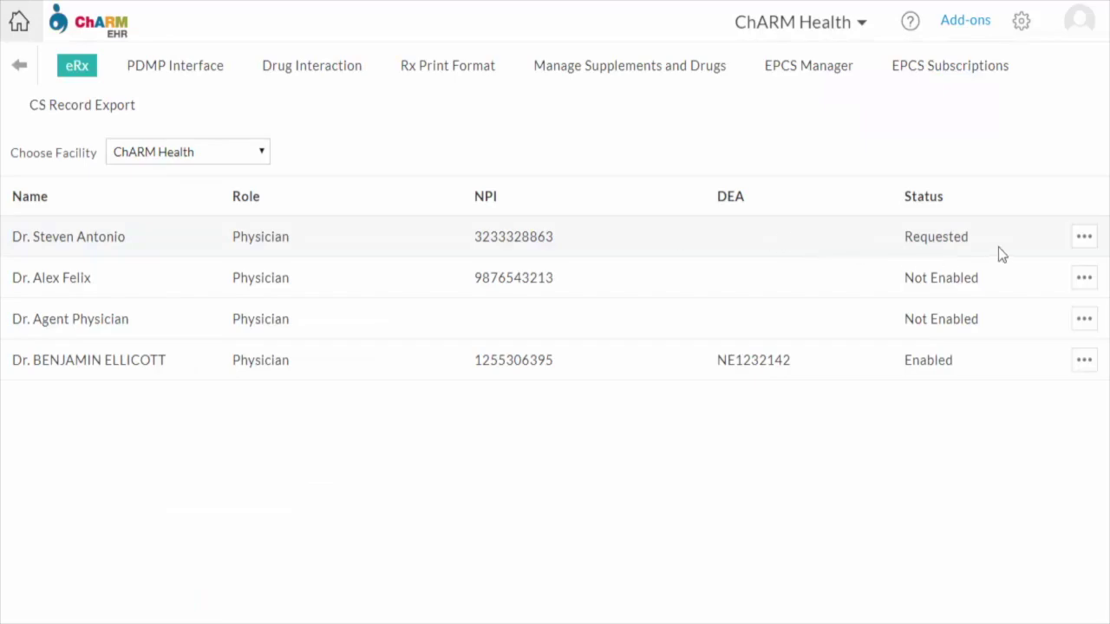
Start eRx enablement for the first physician and bring up the eRx Verification payment form
{"action": "left_click", "coordinate": [1084, 236]}
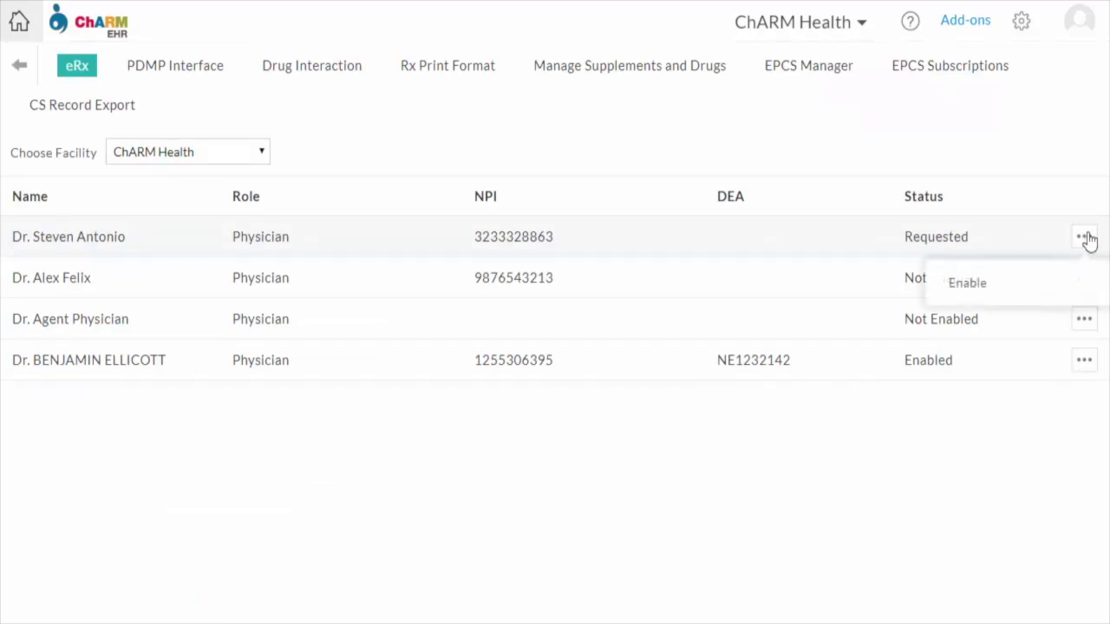
{"action": "left_click", "coordinate": [1016, 286]}
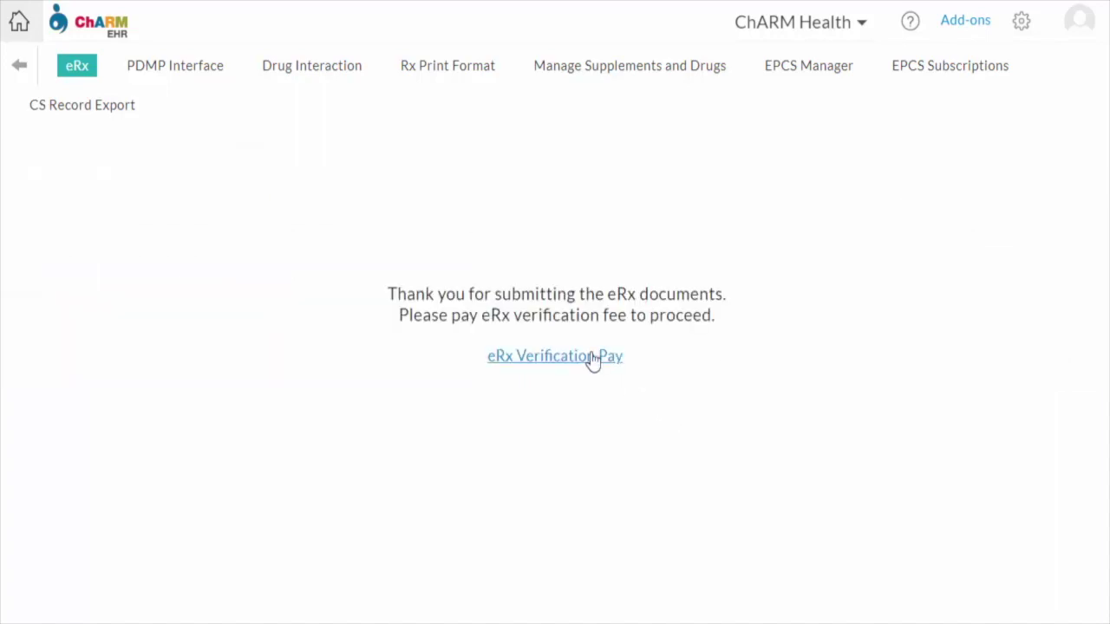
{"action": "left_click", "coordinate": [593, 359]}
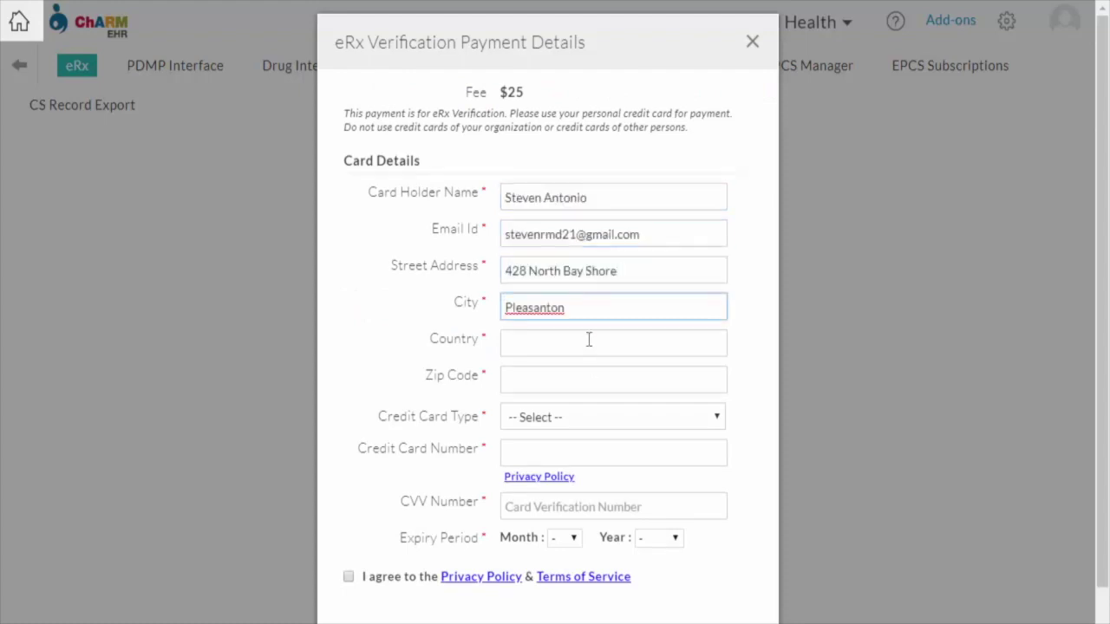
Fill in the payer's name, e-mail, street address, city, country United States and zip code
{"action": "key", "text": "Tab"}
{"action": "type", "text": "United States"}
{"action": "key", "text": "Tab"}
{"action": "type", "text": "94588"}
{"action": "left_click", "coordinate": [620, 417]}
Enter the Visa card number, CVV and expiry 04/2024, and accept the Privacy Policy and Terms
{"action": "left_click", "coordinate": [639, 455]}
{"action": "scroll", "coordinate": [639, 455], "scroll_direction": "down", "scroll_amount": 1}
{"action": "left_click", "coordinate": [552, 366]}
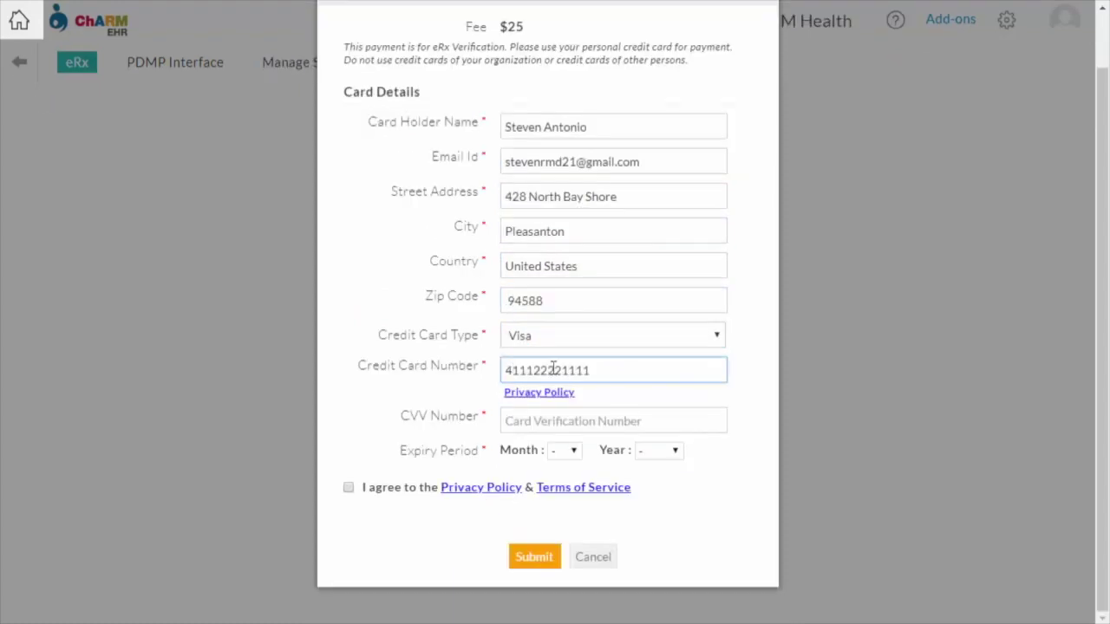
{"action": "left_click", "coordinate": [540, 422]}
{"action": "left_click", "coordinate": [563, 450]}
{"action": "left_click", "coordinate": [565, 307]}
{"action": "key", "text": "Tab"}
{"action": "type", "text": "2024"}
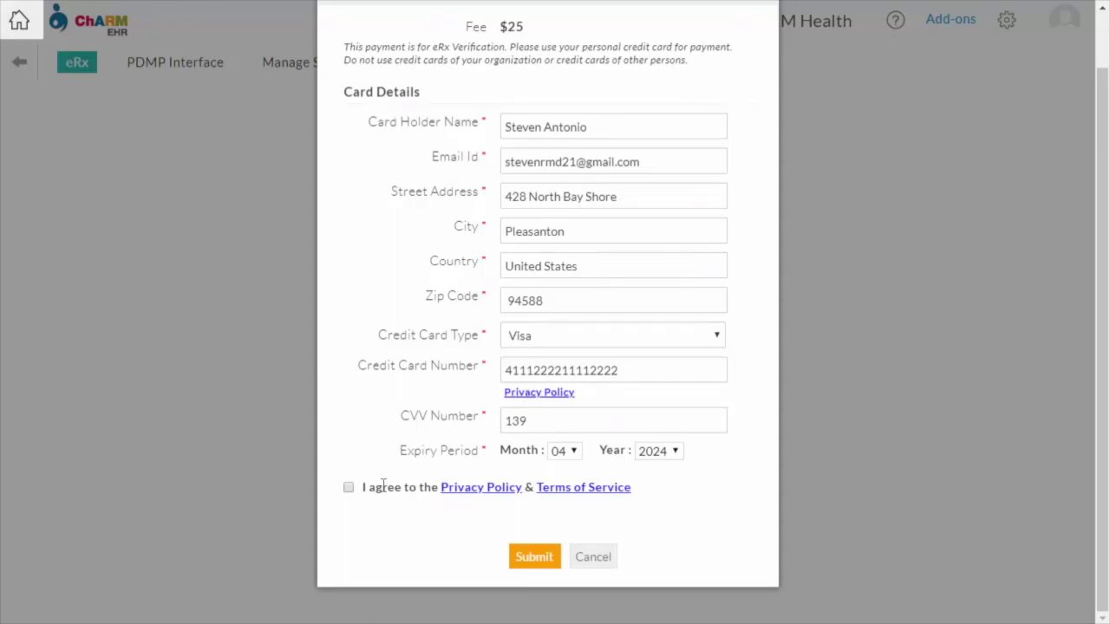
{"action": "left_click", "coordinate": [348, 487]}
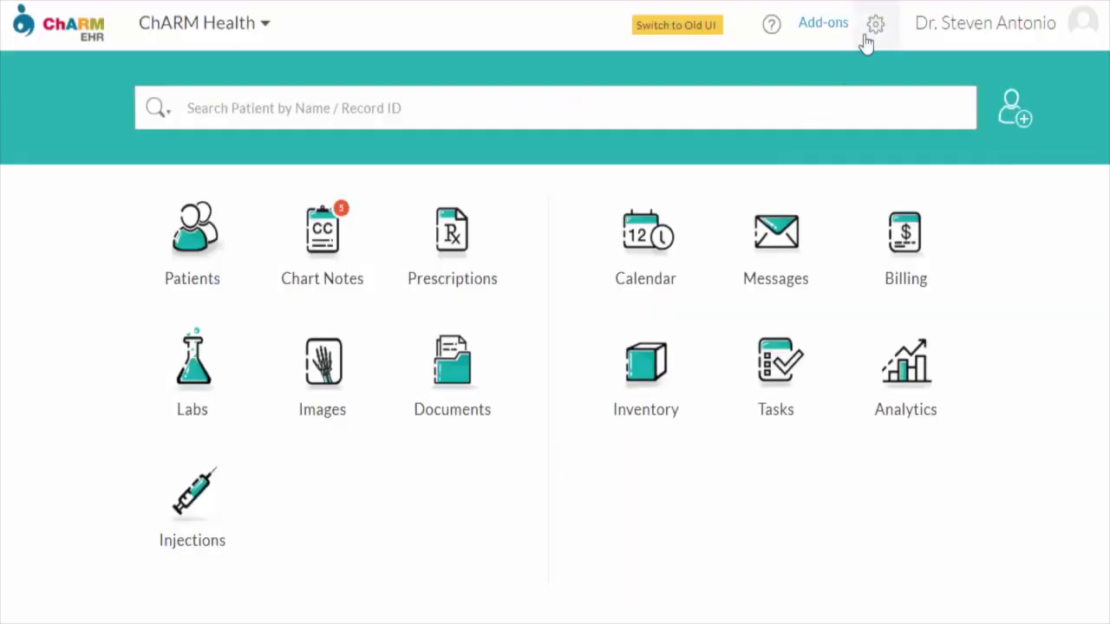
Run Experian Validation from the eRx settings, submitting personal details and the credit-question answers
{"action": "left_click", "coordinate": [874, 26]}
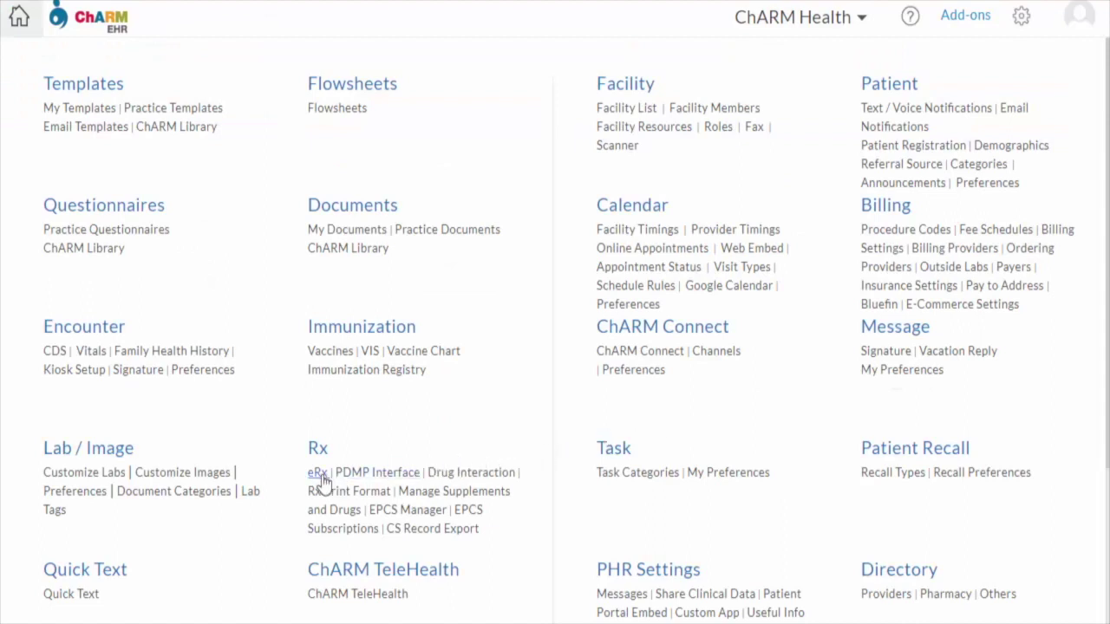
{"action": "left_click", "coordinate": [317, 472]}
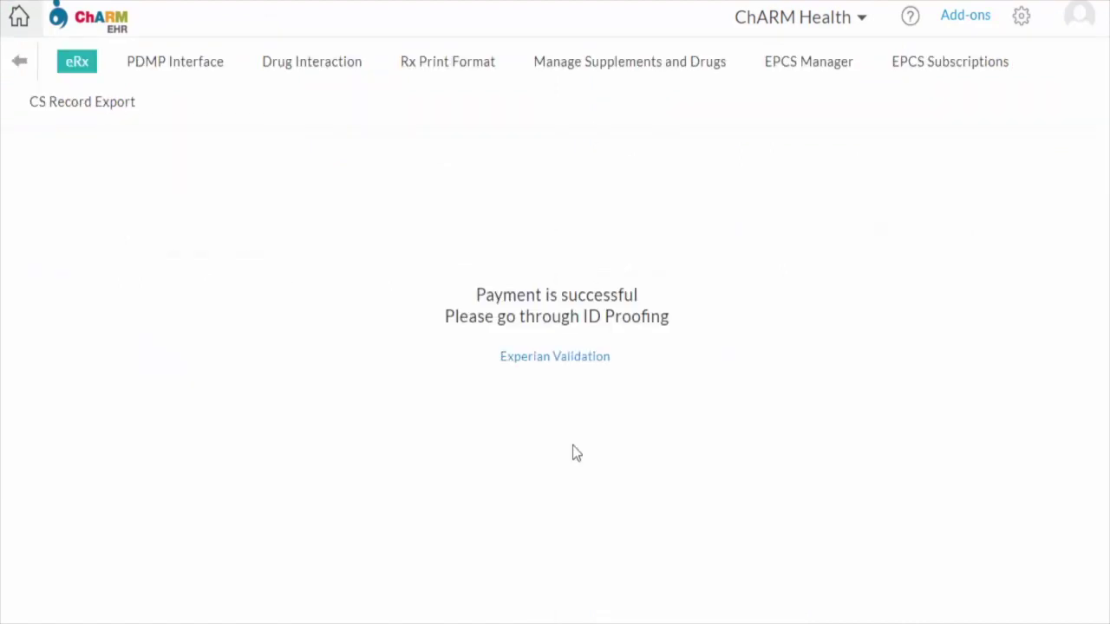
{"action": "left_click", "coordinate": [577, 356]}
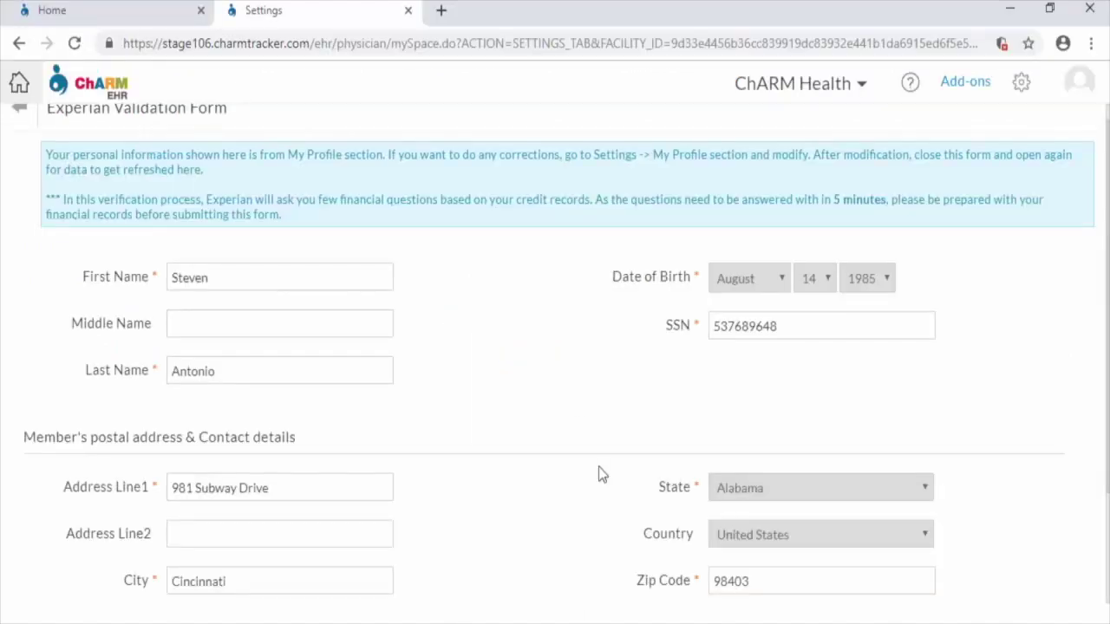
{"action": "scroll", "coordinate": [602, 474], "scroll_direction": "down", "scroll_amount": 3}
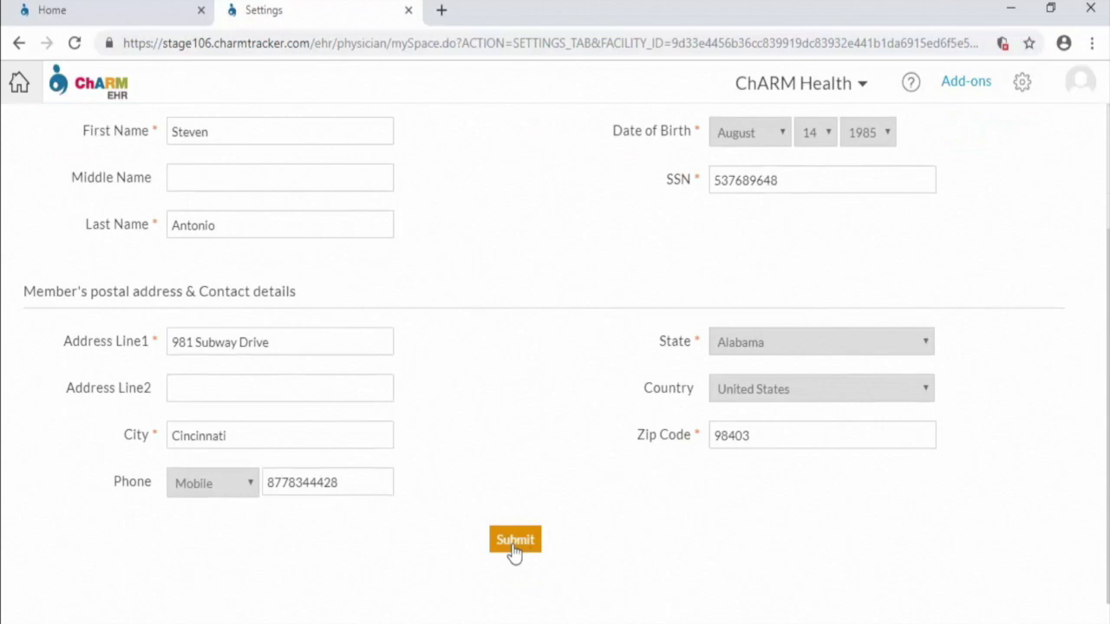
{"action": "left_click", "coordinate": [515, 540]}
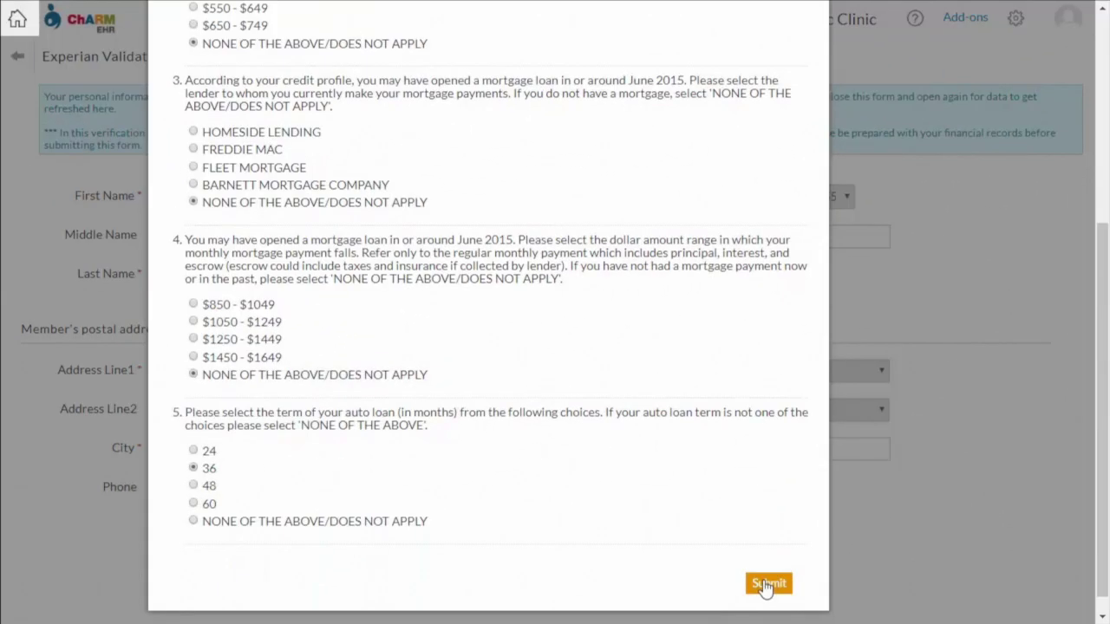
{"action": "left_click", "coordinate": [766, 584]}
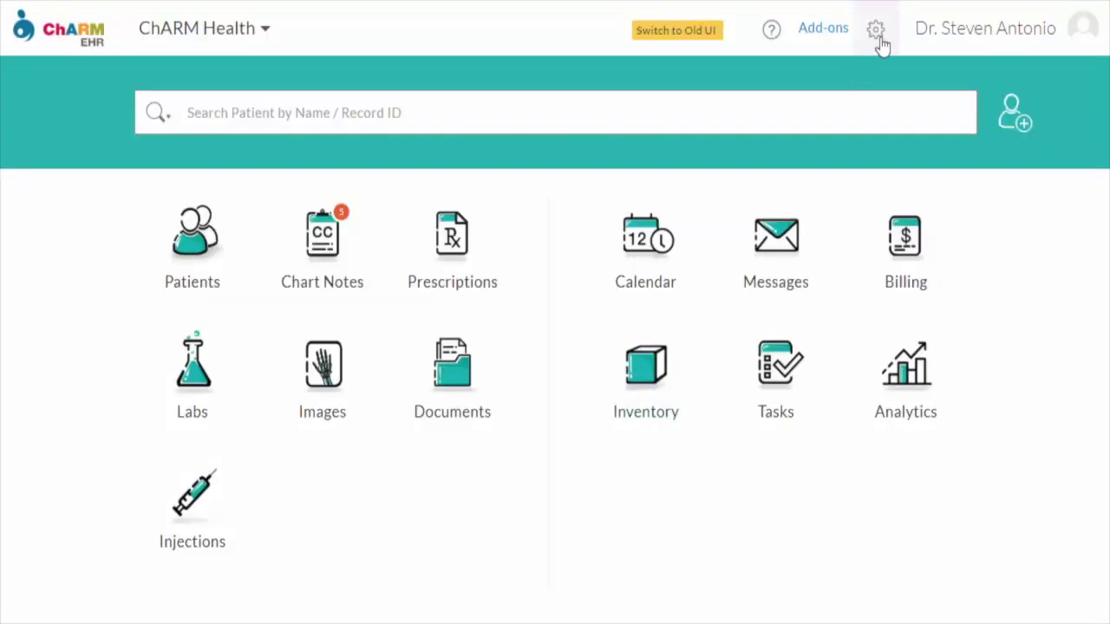
Replace the current password with a new one, then check the eRx list showing the physician Enabled
{"action": "left_click", "coordinate": [877, 35]}
{"action": "scroll", "coordinate": [483, 421], "scroll_direction": "down", "scroll_amount": 3}
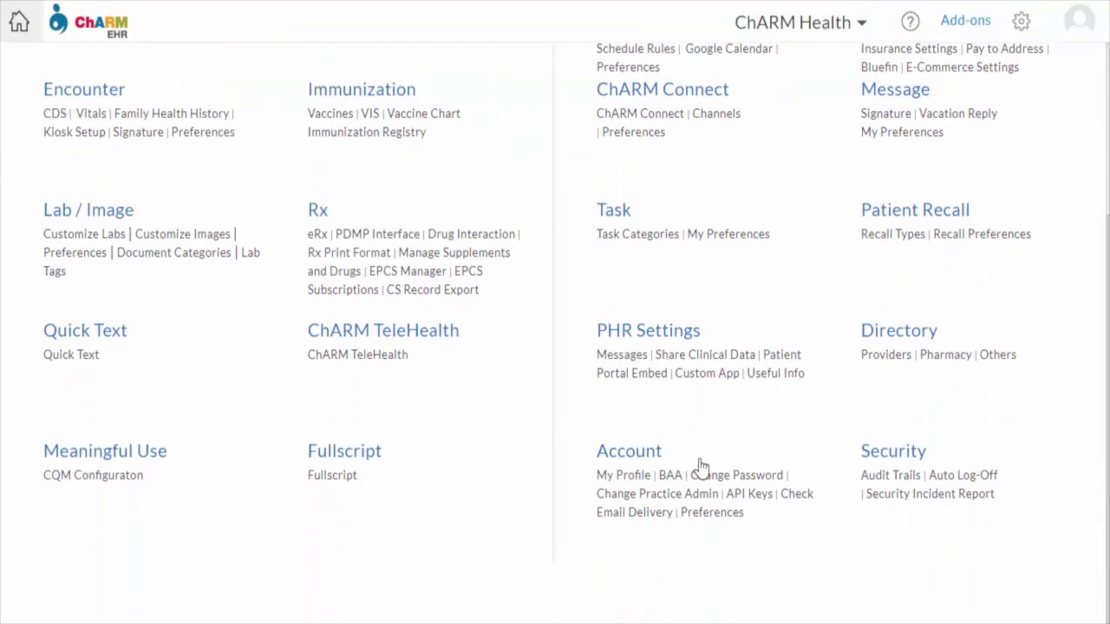
{"action": "left_click", "coordinate": [730, 484]}
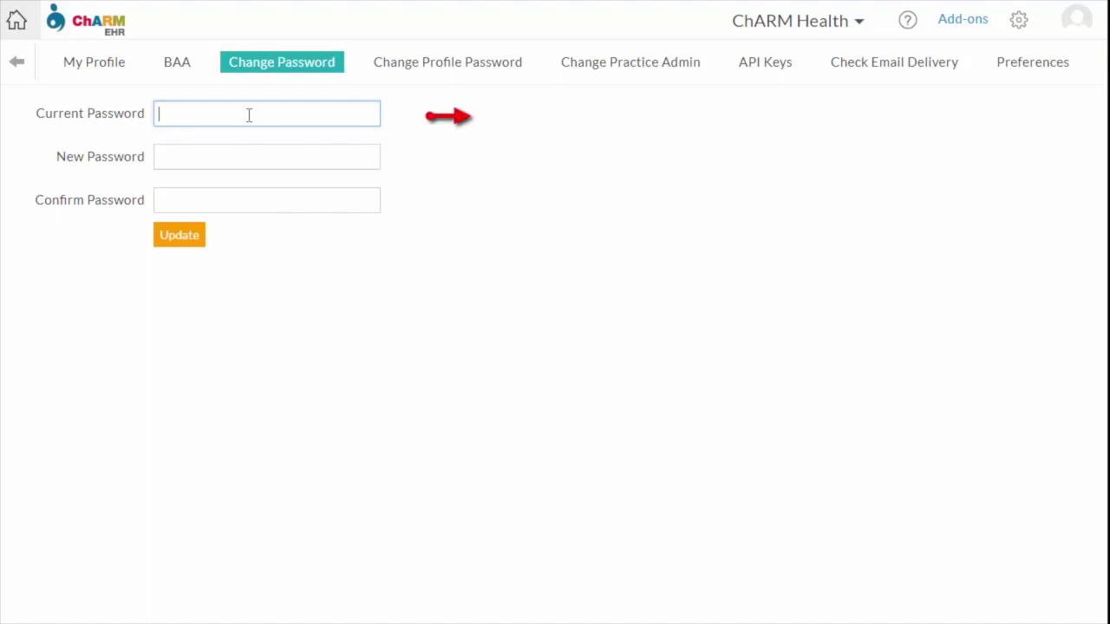
{"action": "type", "text": "•••••••••"}
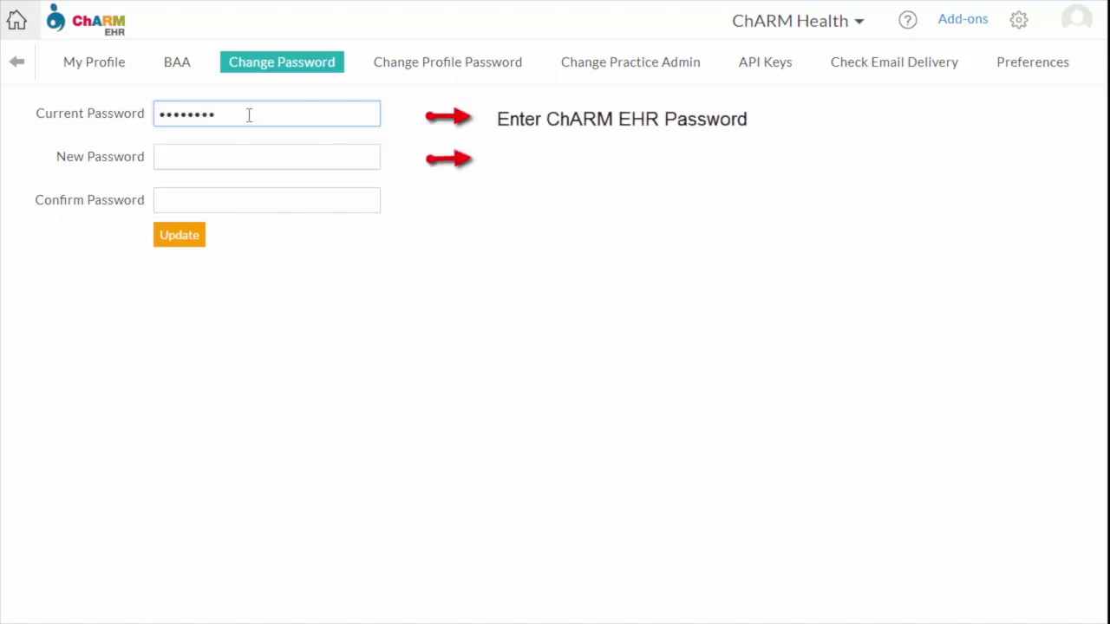
{"action": "key", "text": "Tab"}
{"action": "key", "text": "ctrl+v"}
{"action": "key", "text": "Tab"}
{"action": "key", "text": "ctrl+v"}
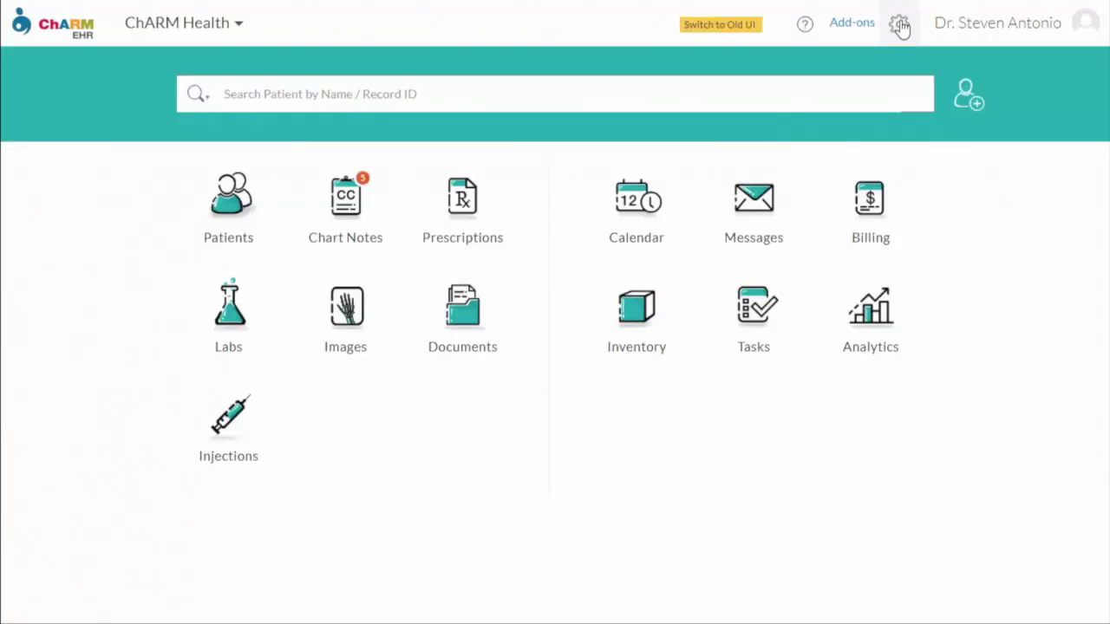
{"action": "left_click", "coordinate": [900, 26]}
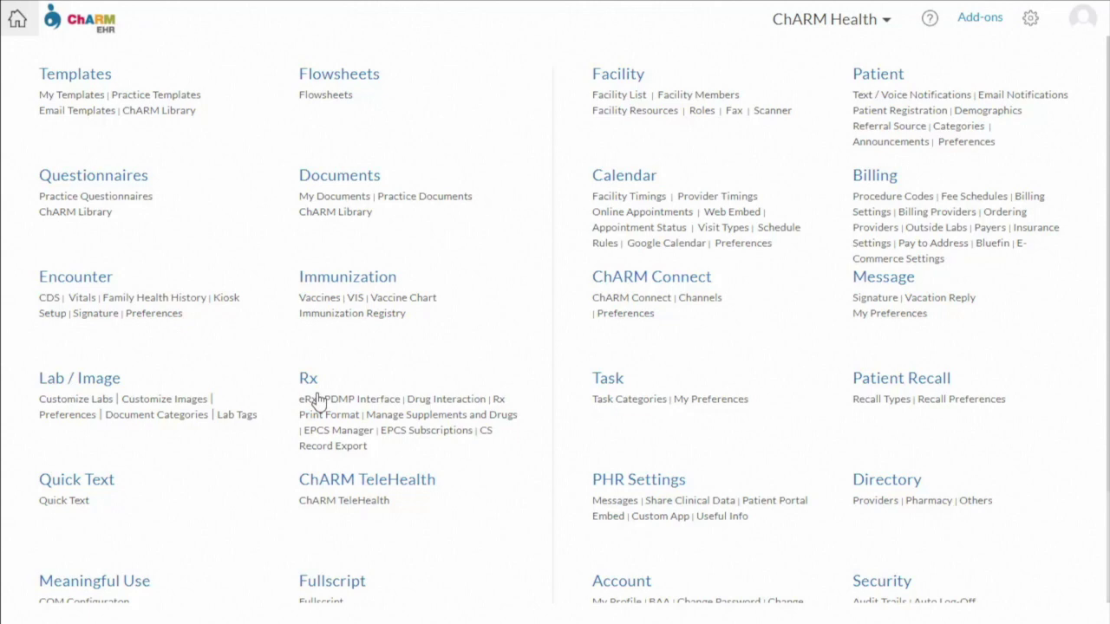
{"action": "left_click", "coordinate": [308, 399]}
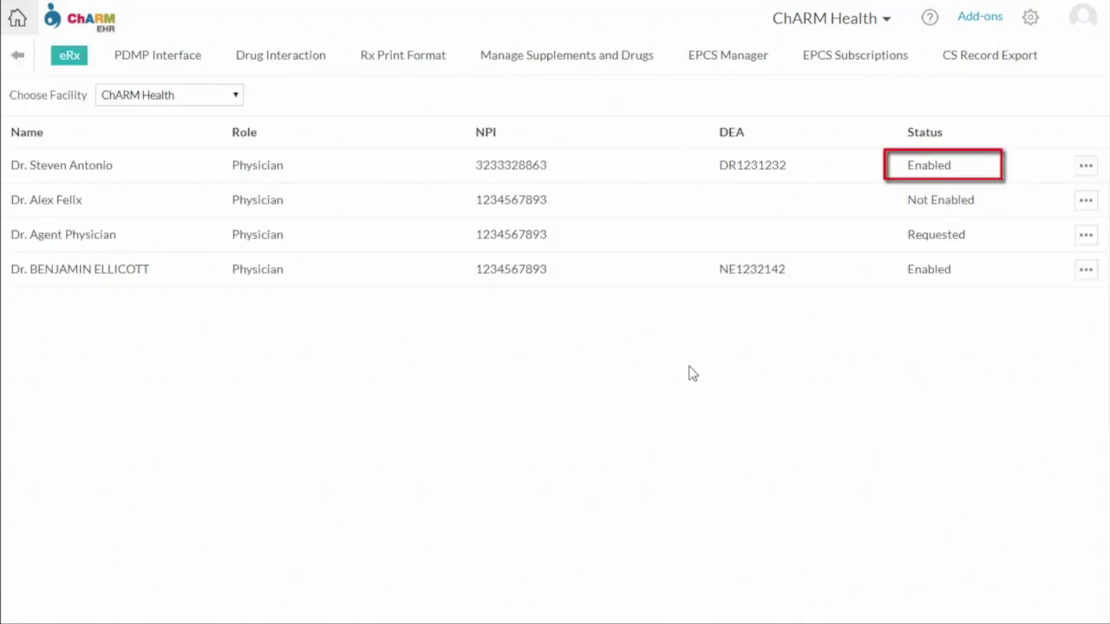